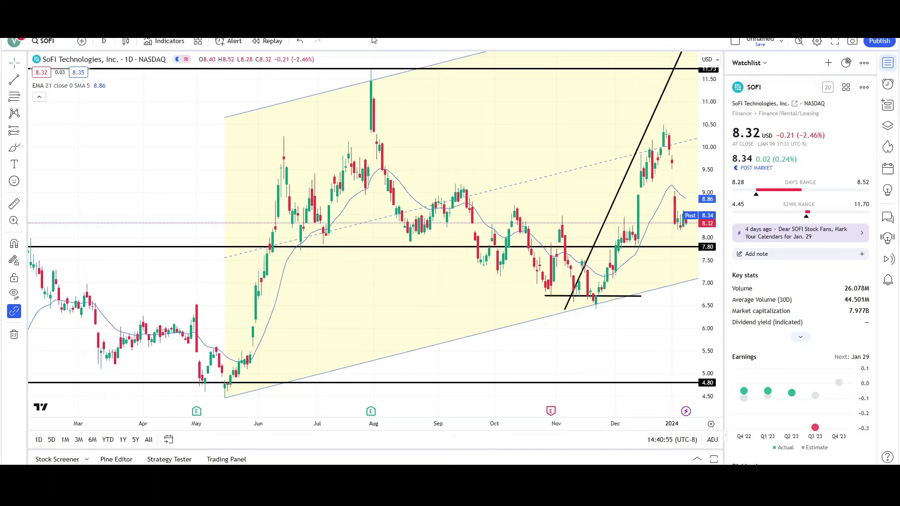
Pan and compress the chart so the channel and 13.71 target fit with future space, then pick the Arrow tool.
{"action": "left_click_drag", "start_coordinate": [679, 315], "coordinate": [375, 228]}
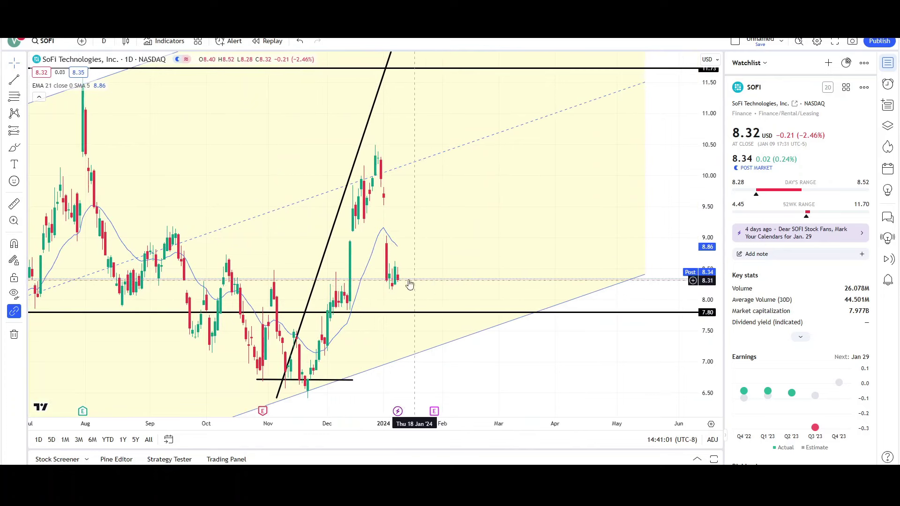
{"action": "left_click_drag", "start_coordinate": [708, 175], "coordinate": [478, 267]}
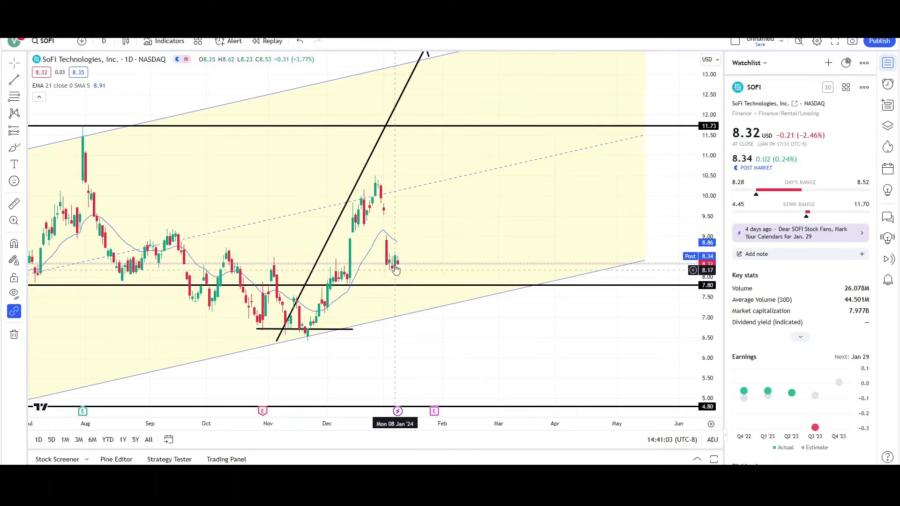
{"action": "scroll", "coordinate": [520, 242], "scroll_direction": "down", "scroll_amount": 2}
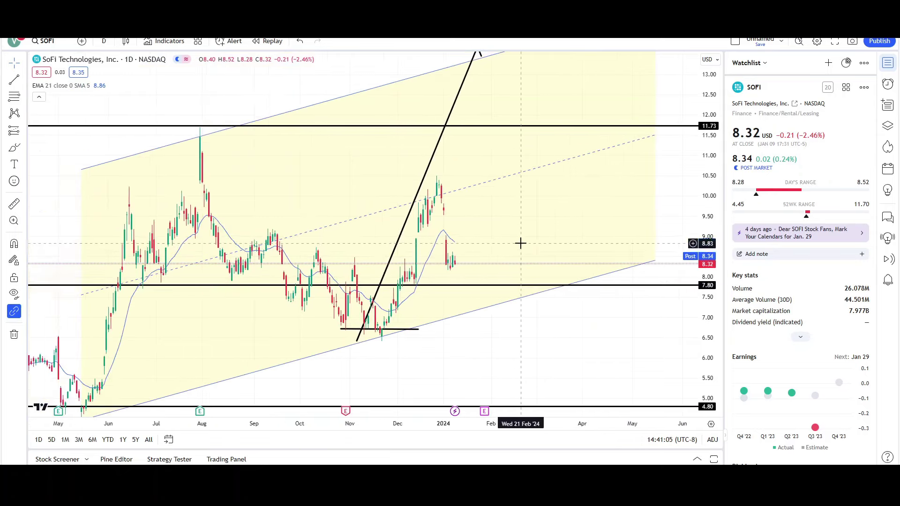
{"action": "scroll", "coordinate": [517, 286], "scroll_direction": "down", "scroll_amount": 2}
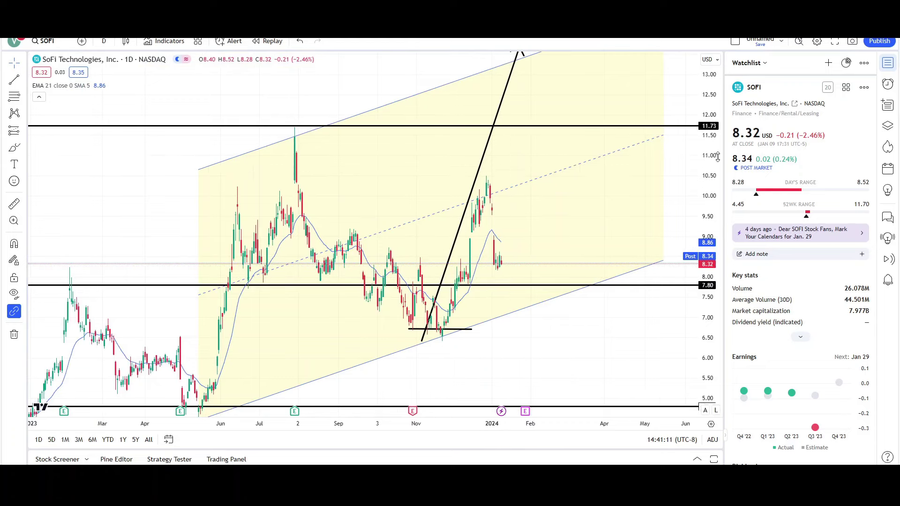
{"action": "left_click_drag", "start_coordinate": [705, 175], "coordinate": [703, 231]}
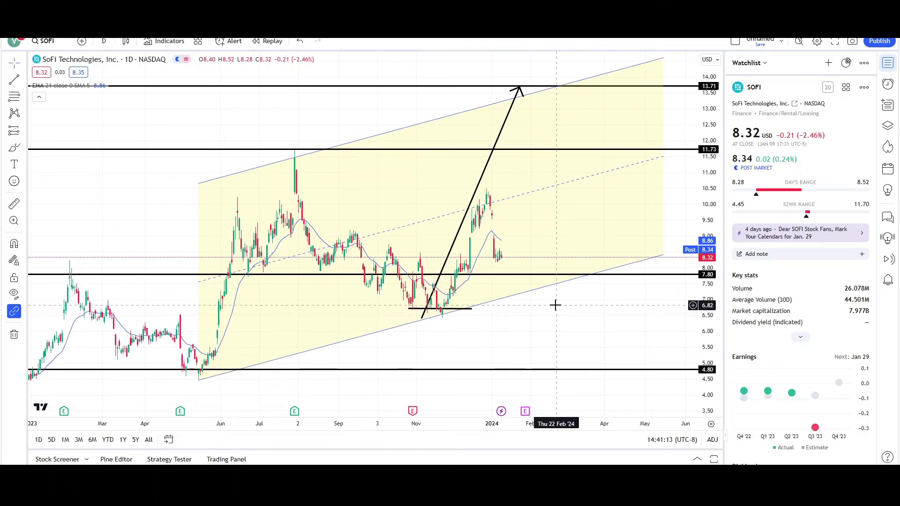
{"action": "scroll", "coordinate": [555, 305], "scroll_direction": "down", "scroll_amount": 1}
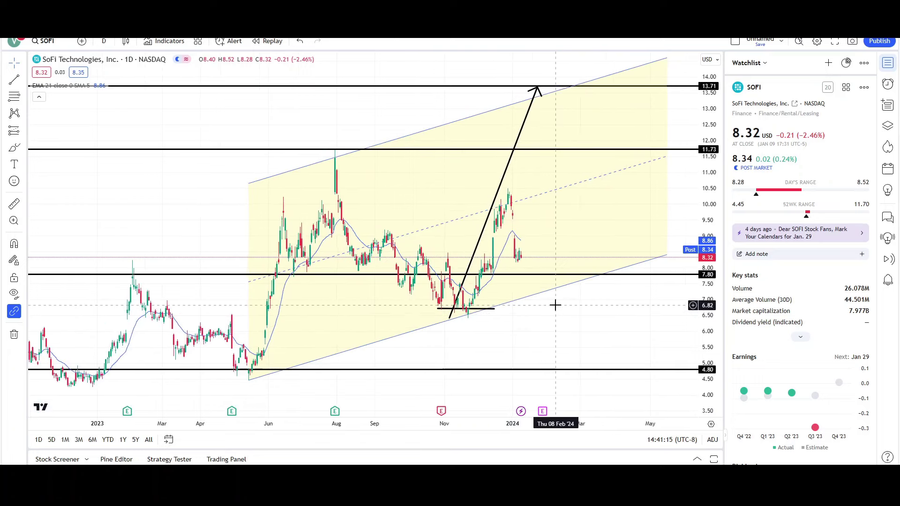
{"action": "scroll", "coordinate": [555, 305], "scroll_direction": "down", "scroll_amount": 2}
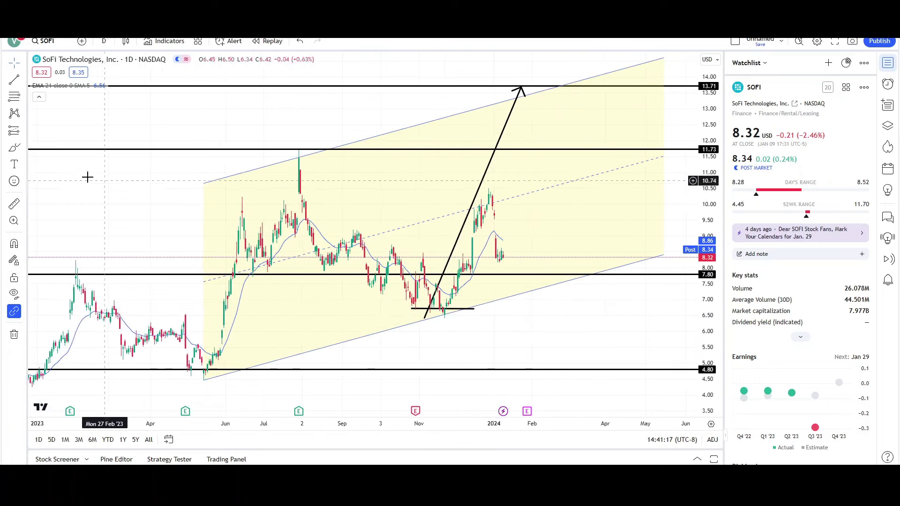
{"action": "left_click", "coordinate": [25, 151]}
{"action": "left_click", "coordinate": [56, 214]}
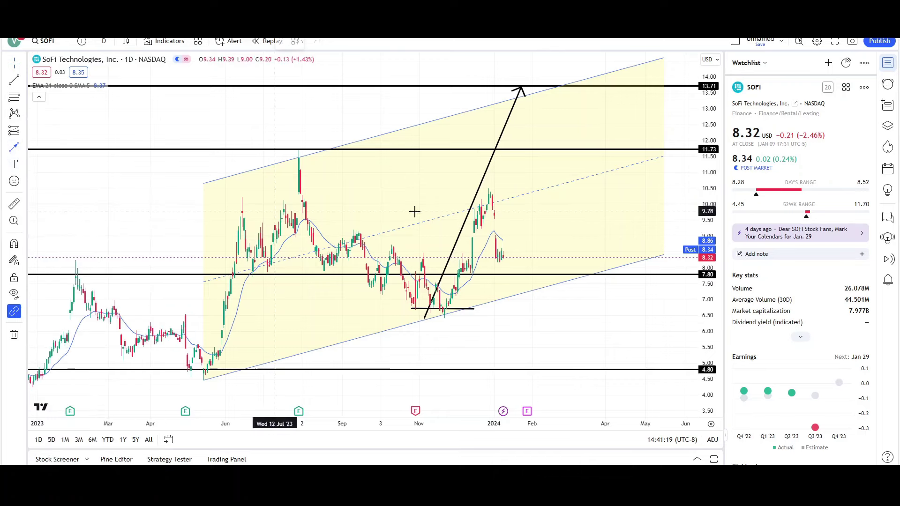
Draw a down arrow from the December high to the recent low and erase a trial red brush mark.
{"action": "left_click_drag", "start_coordinate": [485, 189], "coordinate": [498, 264]}
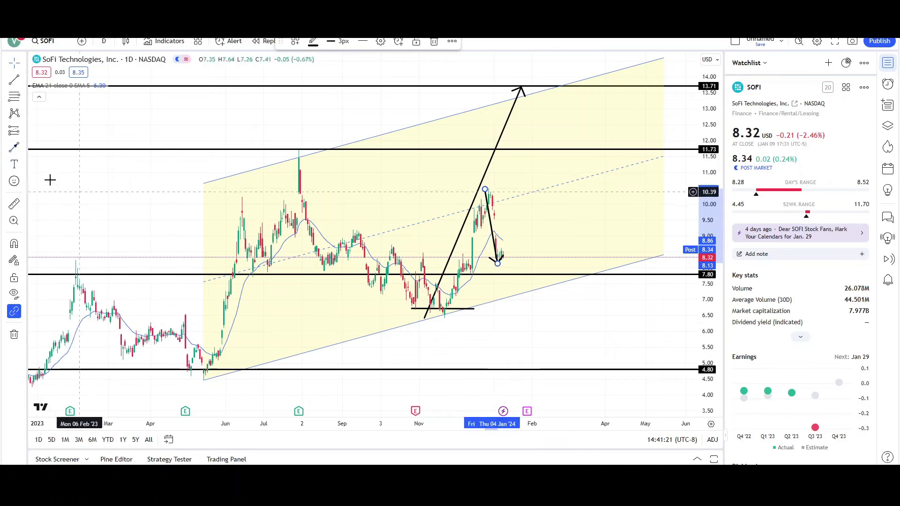
{"action": "left_click", "coordinate": [27, 150]}
{"action": "left_click", "coordinate": [54, 140]}
{"action": "mouse_move", "coordinate": [497, 259]}
{"action": "left_mouse_down"}
{"action": "mouse_move", "coordinate": [523, 232]}
{"action": "mouse_move", "coordinate": [547, 316]}
{"action": "mouse_move", "coordinate": [556, 284]}
{"action": "left_mouse_up"}
{"action": "left_click", "coordinate": [399, 42]}
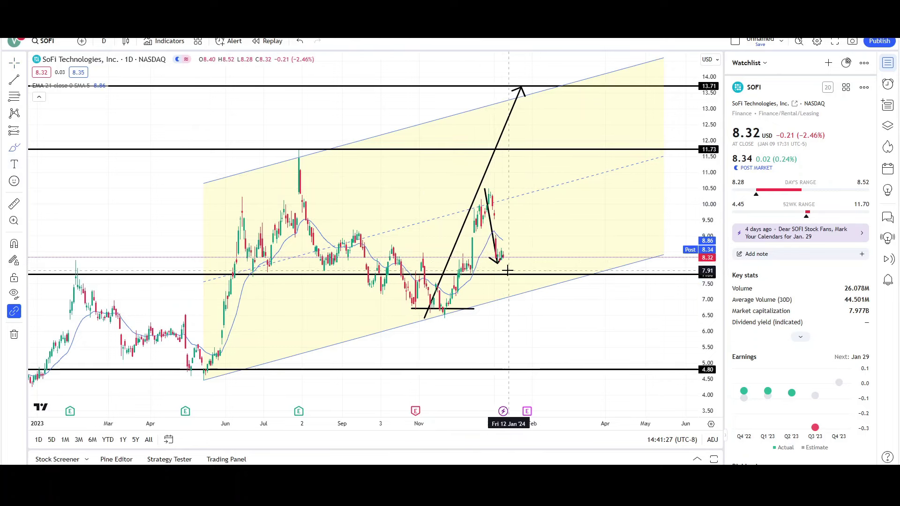
Circle the area above the 7.80 support with a red brush stroke, then remove it.
{"action": "left_click_drag", "start_coordinate": [519, 268], "coordinate": [517, 282]}
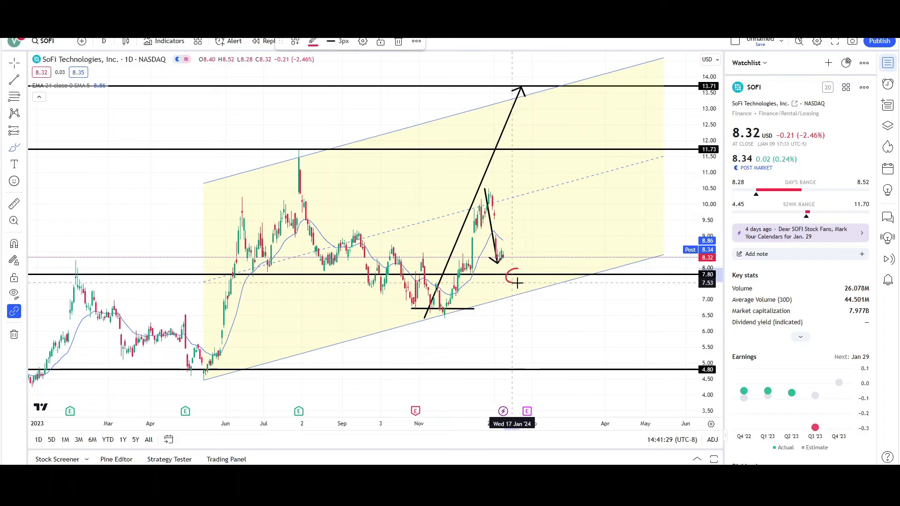
{"action": "scroll", "coordinate": [134, 282], "scroll_direction": "down", "scroll_amount": 2}
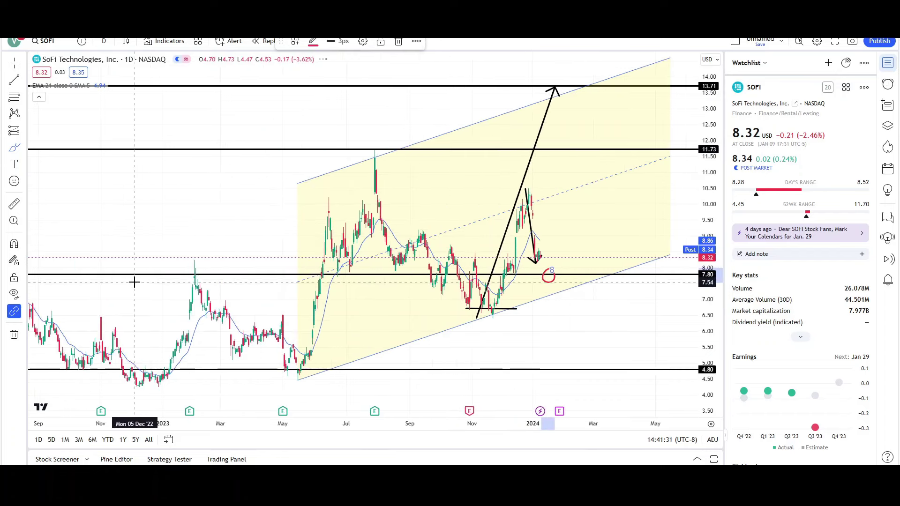
{"action": "scroll", "coordinate": [135, 279], "scroll_direction": "down", "scroll_amount": 3}
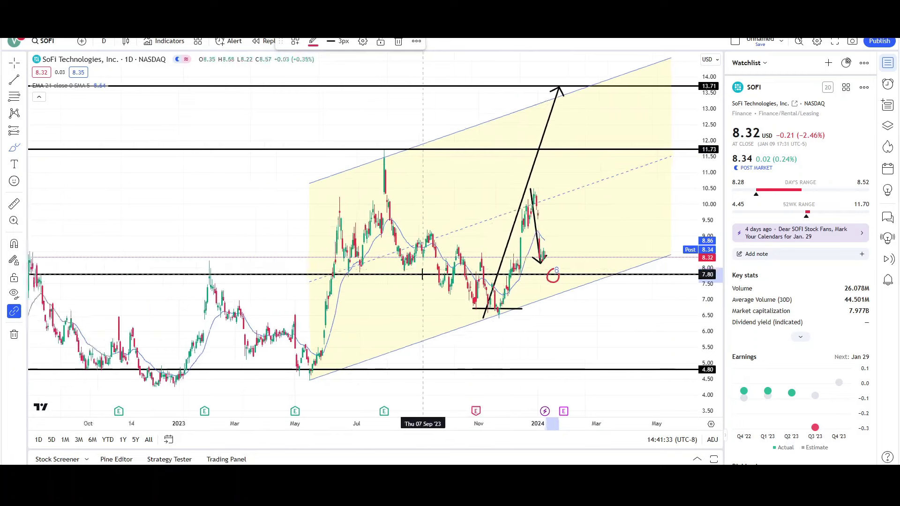
{"action": "scroll", "coordinate": [261, 265], "scroll_direction": "up", "scroll_amount": 5}
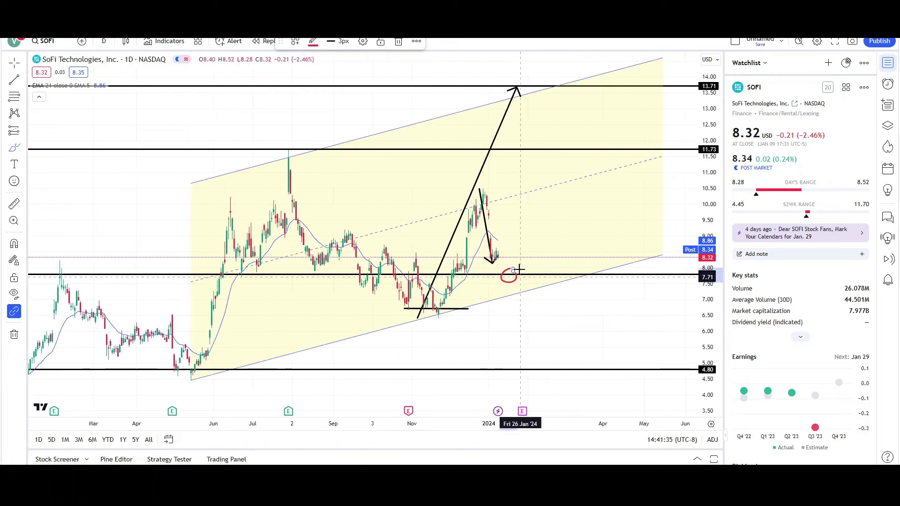
{"action": "left_click", "coordinate": [399, 41]}
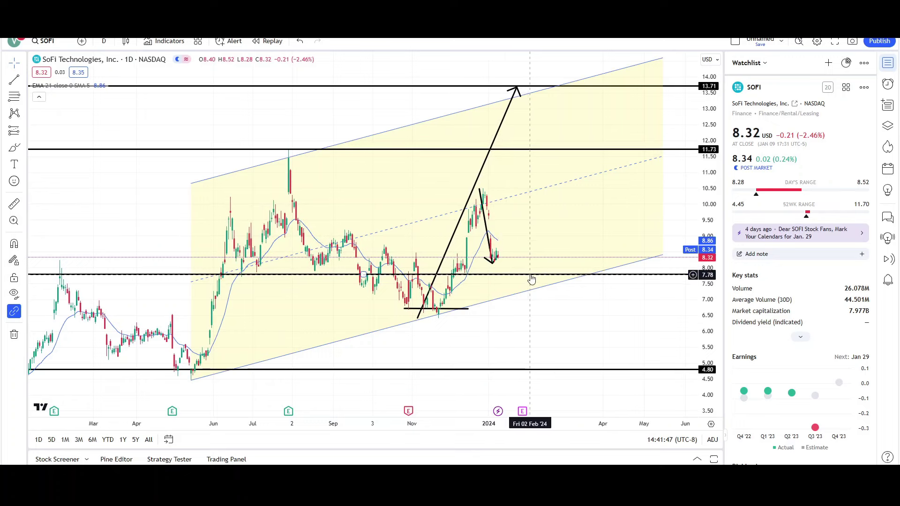
Shorten the channel's right end, nudge its corners, and shift the 13.71 uptrend arrow slightly right.
{"action": "left_click_drag", "start_coordinate": [662, 256], "coordinate": [638, 262]}
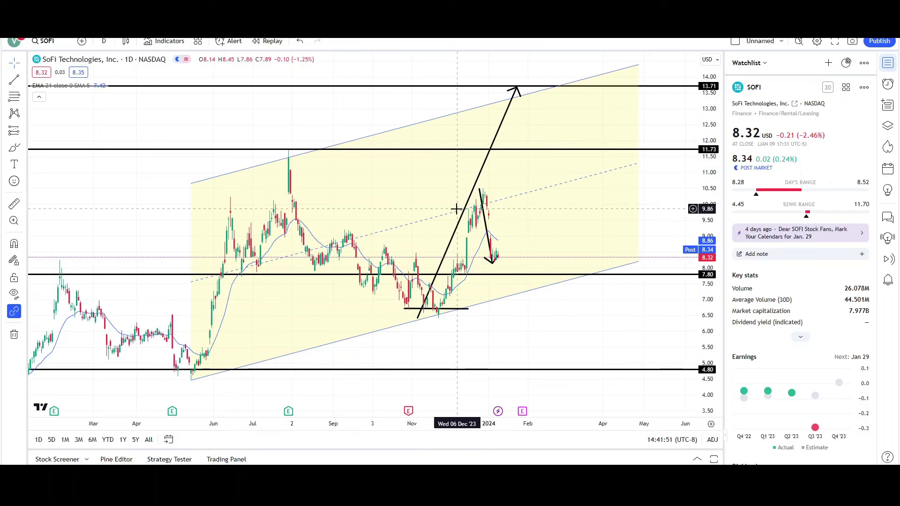
{"action": "left_click_drag", "start_coordinate": [463, 214], "coordinate": [514, 203]}
{"action": "left_click", "coordinate": [548, 287]}
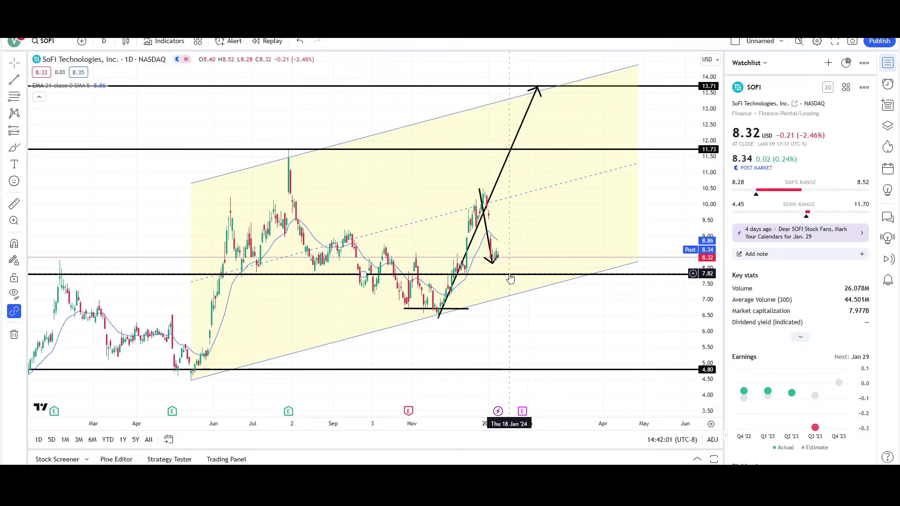
{"action": "left_click_drag", "start_coordinate": [638, 263], "coordinate": [633, 263]}
{"action": "left_click", "coordinate": [569, 307]}
{"action": "mouse_move", "coordinate": [419, 129]}
{"action": "left_mouse_down"}
{"action": "mouse_move", "coordinate": [412, 141]}
{"action": "mouse_move", "coordinate": [416, 114]}
{"action": "mouse_move", "coordinate": [416, 124]}
{"action": "left_mouse_up"}
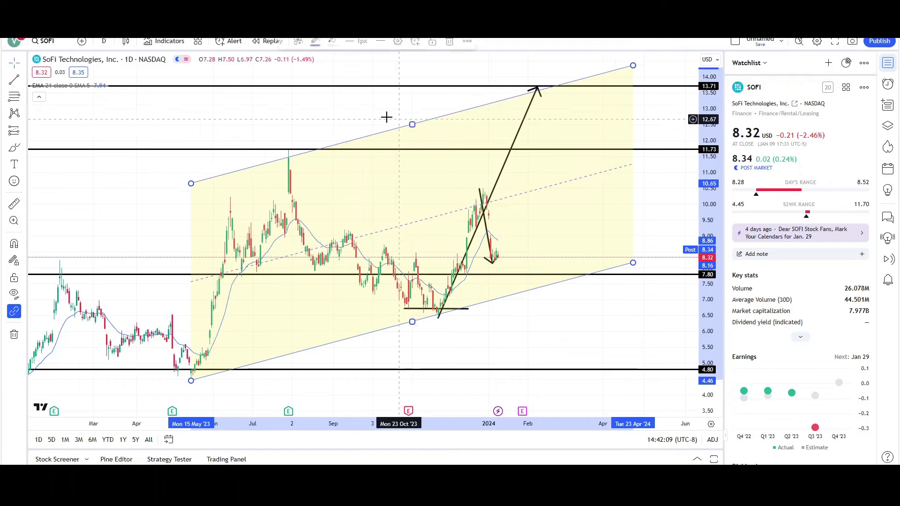
{"action": "left_click", "coordinate": [386, 117]}
Circle the late-December peak with a red brush ellipse, then delete it.
{"action": "left_click", "coordinate": [14, 148]}
{"action": "left_click_drag", "start_coordinate": [479, 181], "coordinate": [462, 192]}
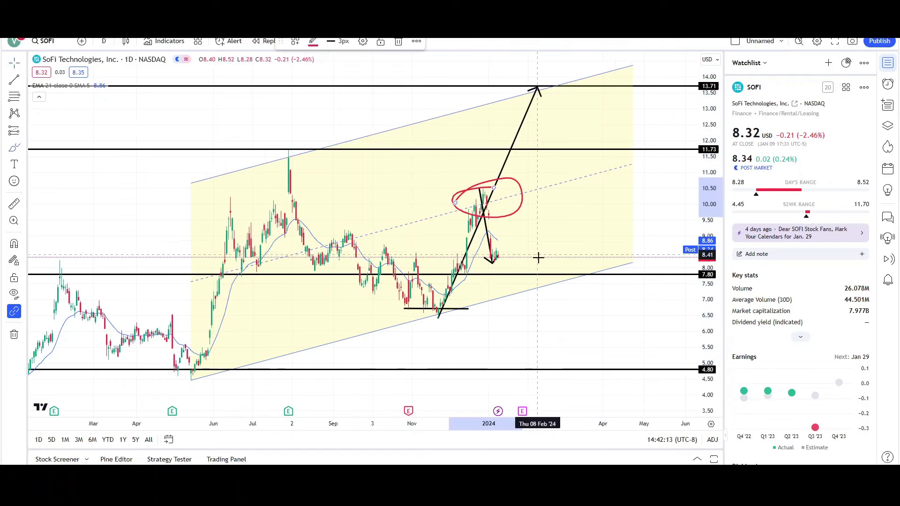
{"action": "left_click", "coordinate": [397, 42]}
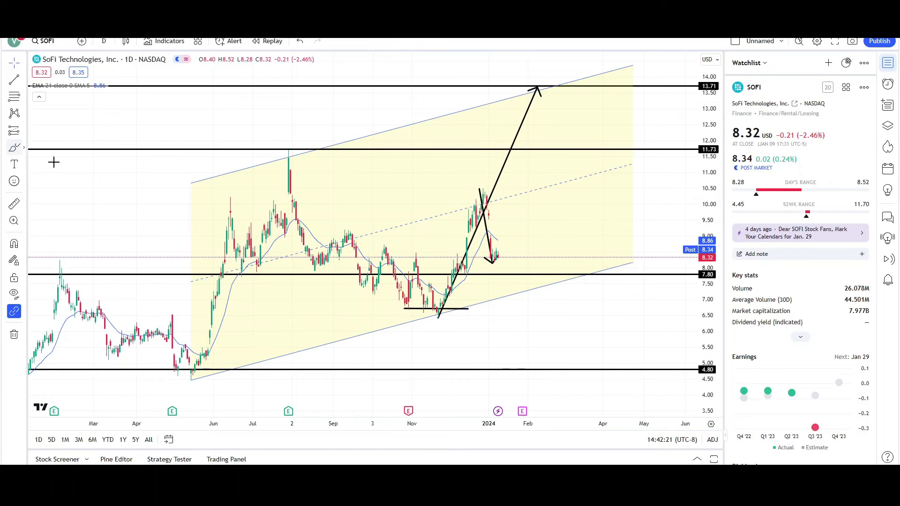
{"action": "mouse_move", "coordinate": [492, 263]}
{"action": "left_mouse_down"}
{"action": "mouse_move", "coordinate": [578, 98]}
{"action": "mouse_move", "coordinate": [589, 147]}
{"action": "left_mouse_up"}
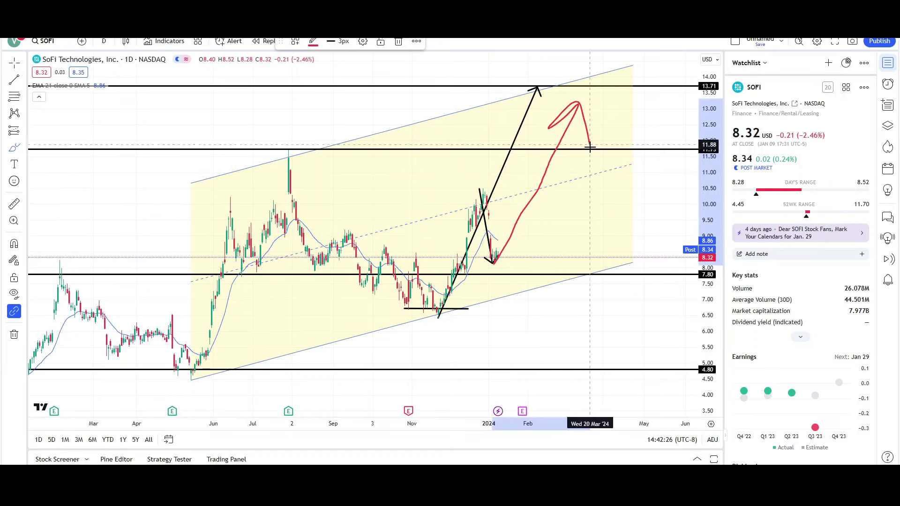
{"action": "left_click", "coordinate": [398, 41]}
{"action": "mouse_move", "coordinate": [487, 137]}
{"action": "left_mouse_down"}
{"action": "mouse_move", "coordinate": [432, 304]}
{"action": "mouse_move", "coordinate": [423, 203]}
{"action": "left_mouse_up"}
{"action": "left_click", "coordinate": [397, 41]}
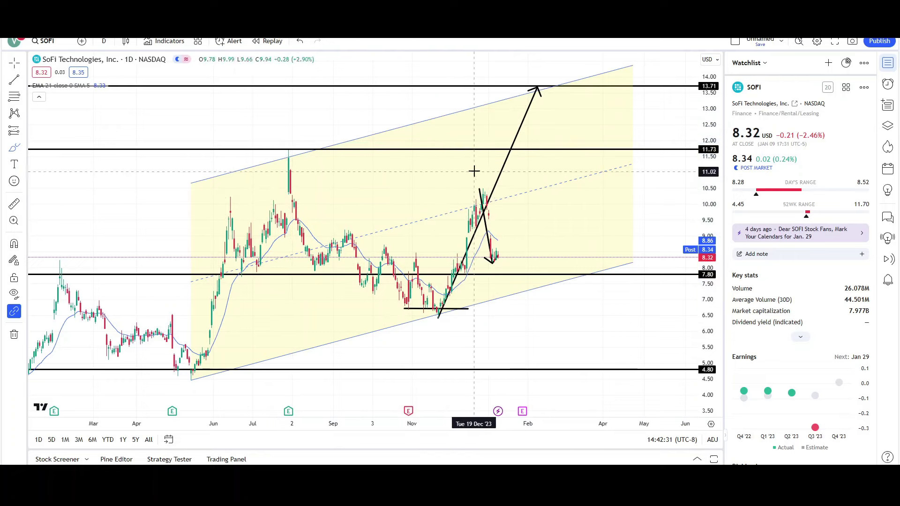
{"action": "mouse_move", "coordinate": [497, 270]}
{"action": "left_mouse_down"}
{"action": "mouse_move", "coordinate": [592, 141]}
{"action": "mouse_move", "coordinate": [588, 195]}
{"action": "left_mouse_up"}
{"action": "left_click", "coordinate": [398, 42]}
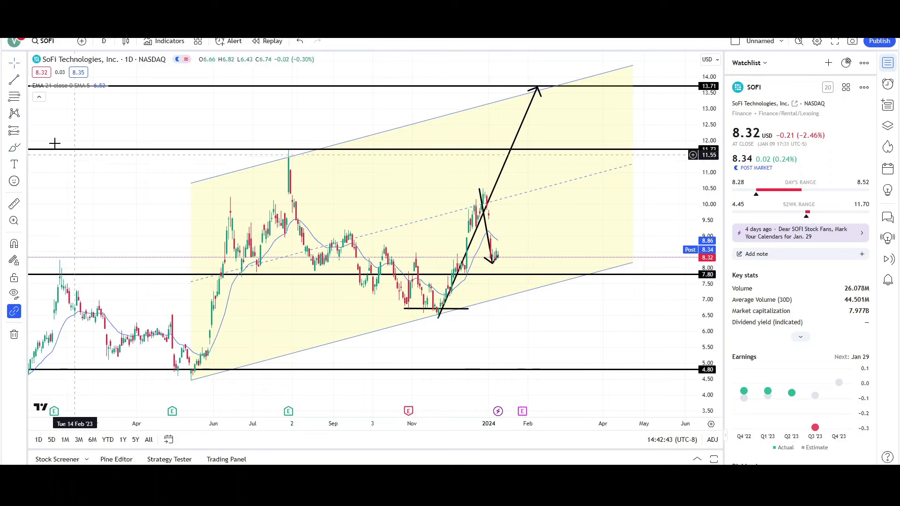
{"action": "mouse_move", "coordinate": [508, 270]}
{"action": "left_mouse_down"}
{"action": "mouse_move", "coordinate": [564, 176]}
{"action": "mouse_move", "coordinate": [586, 202]}
{"action": "left_mouse_up"}
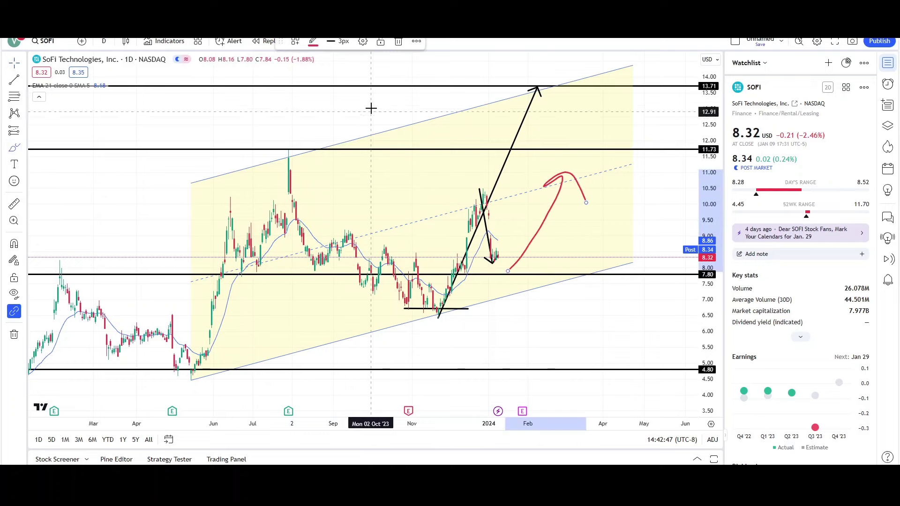
{"action": "left_click", "coordinate": [398, 42]}
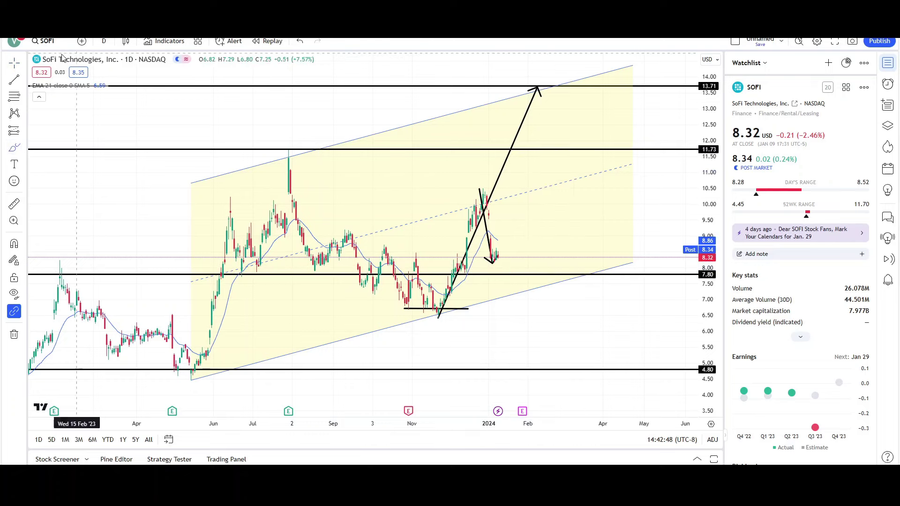
Switch SOFI to the 1-week interval and fit the channel and 13.71 line in view.
{"action": "left_click", "coordinate": [104, 44]}
{"action": "left_click", "coordinate": [140, 288]}
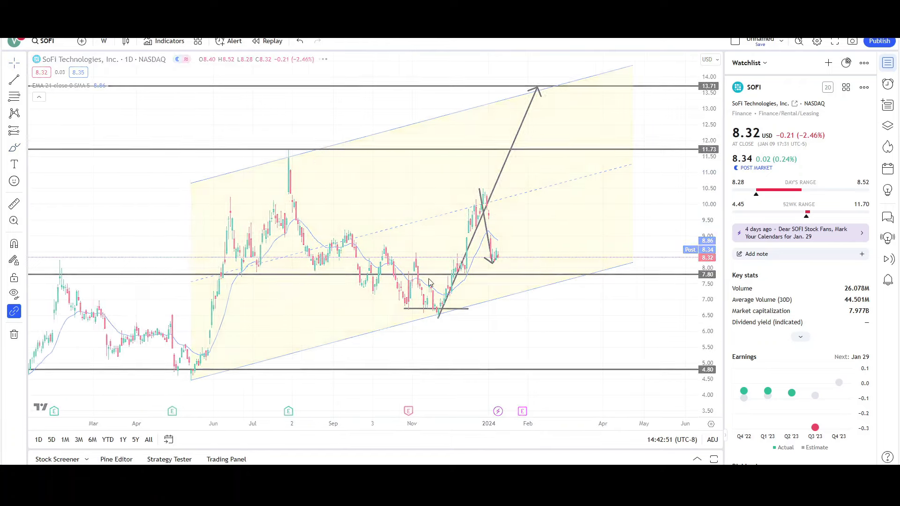
{"action": "scroll", "coordinate": [455, 277], "scroll_direction": "up", "scroll_amount": 3}
{"action": "left_click_drag", "start_coordinate": [462, 281], "coordinate": [532, 241]}
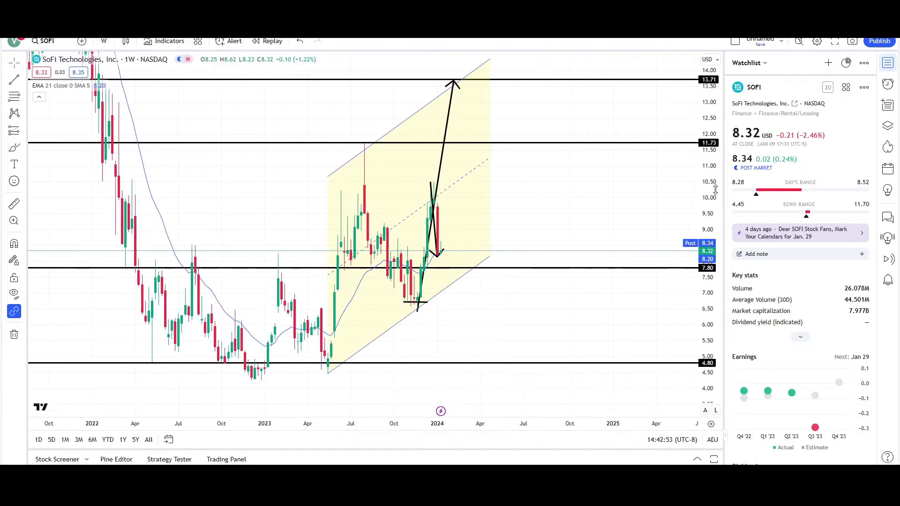
{"action": "left_click_drag", "start_coordinate": [703, 262], "coordinate": [703, 277]}
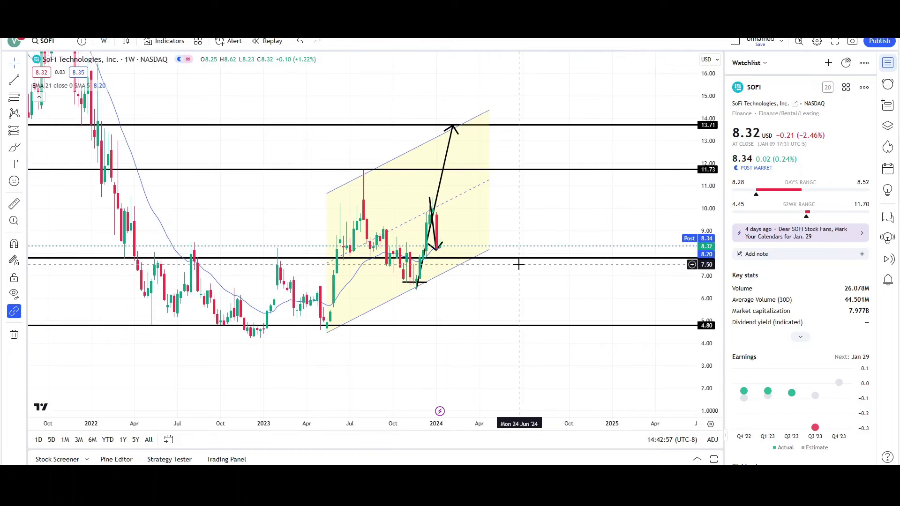
{"action": "scroll", "coordinate": [550, 281], "scroll_direction": "up", "scroll_amount": 2}
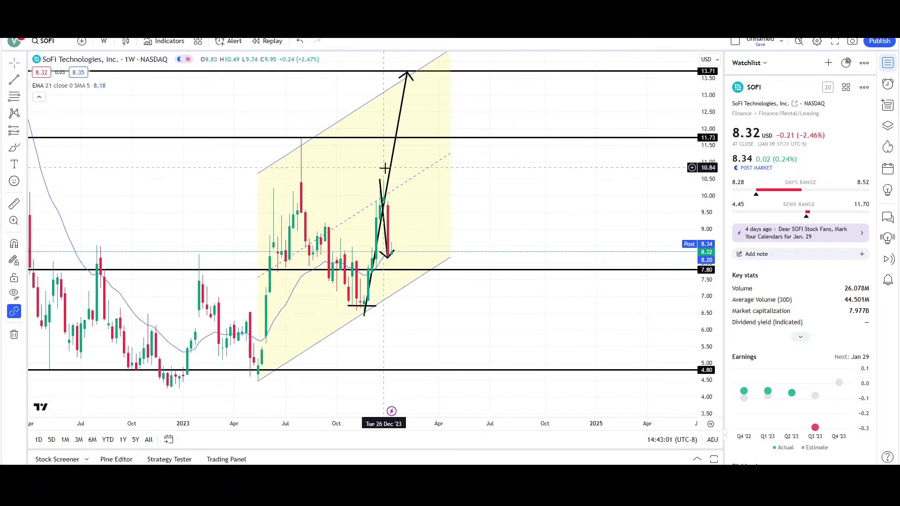
Delete the downward black line from 10.48 to 8.13 and make the arrow run from 6.40 to 13.71.
{"action": "left_click", "coordinate": [384, 221]}
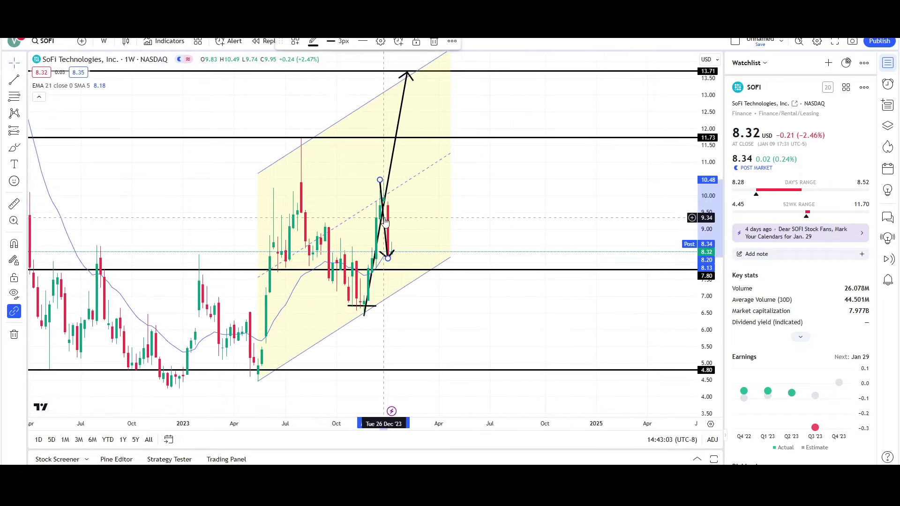
{"action": "key", "text": "Delete"}
{"action": "mouse_move", "coordinate": [384, 218]}
{"action": "left_mouse_down"}
{"action": "mouse_move", "coordinate": [295, 265]}
{"action": "mouse_move", "coordinate": [378, 204]}
{"action": "left_mouse_up"}
{"action": "left_click", "coordinate": [445, 287]}
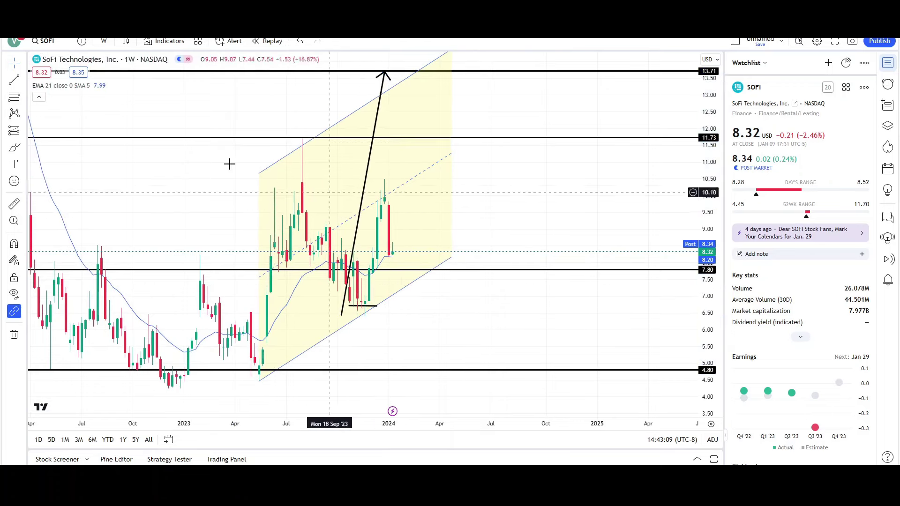
Sketch and delete trial red brush marks: recent-candle circle, path to 12, level near 10.11, highs circle.
{"action": "mouse_move", "coordinate": [383, 183]}
{"action": "left_mouse_down"}
{"action": "mouse_move", "coordinate": [364, 315]}
{"action": "mouse_move", "coordinate": [394, 189]}
{"action": "mouse_move", "coordinate": [386, 179]}
{"action": "mouse_move", "coordinate": [401, 272]}
{"action": "left_mouse_up"}
{"action": "left_click", "coordinate": [399, 41]}
{"action": "mouse_move", "coordinate": [420, 238]}
{"action": "left_mouse_down"}
{"action": "mouse_move", "coordinate": [465, 126]}
{"action": "mouse_move", "coordinate": [479, 171]}
{"action": "left_mouse_up"}
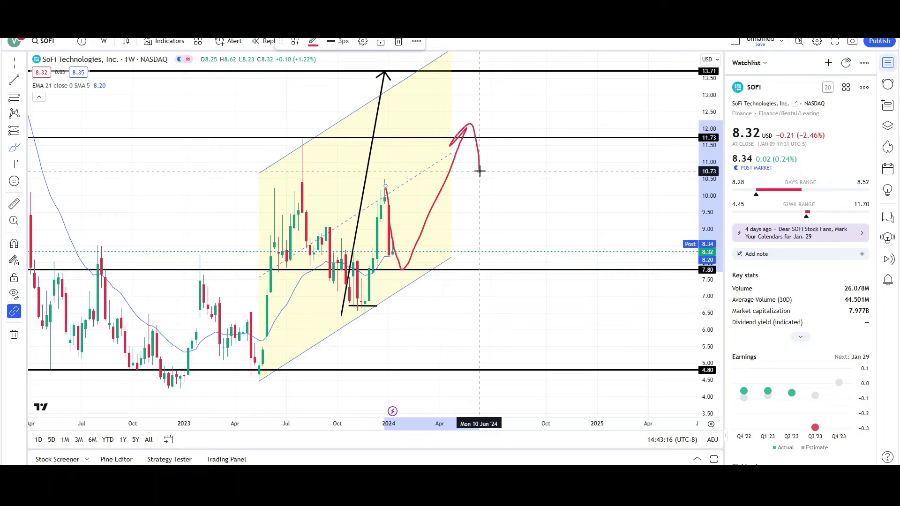
{"action": "left_click", "coordinate": [397, 43]}
{"action": "left_click_drag", "start_coordinate": [261, 194], "coordinate": [500, 191]}
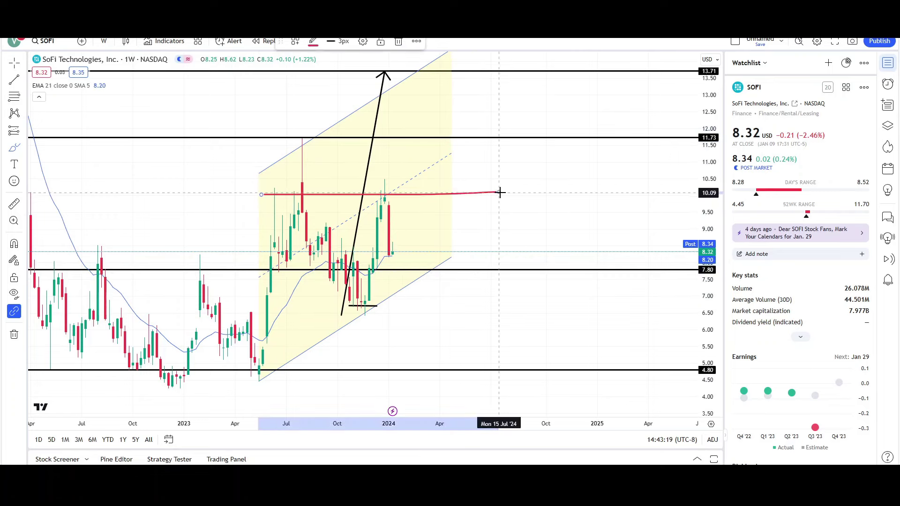
{"action": "left_click", "coordinate": [399, 43]}
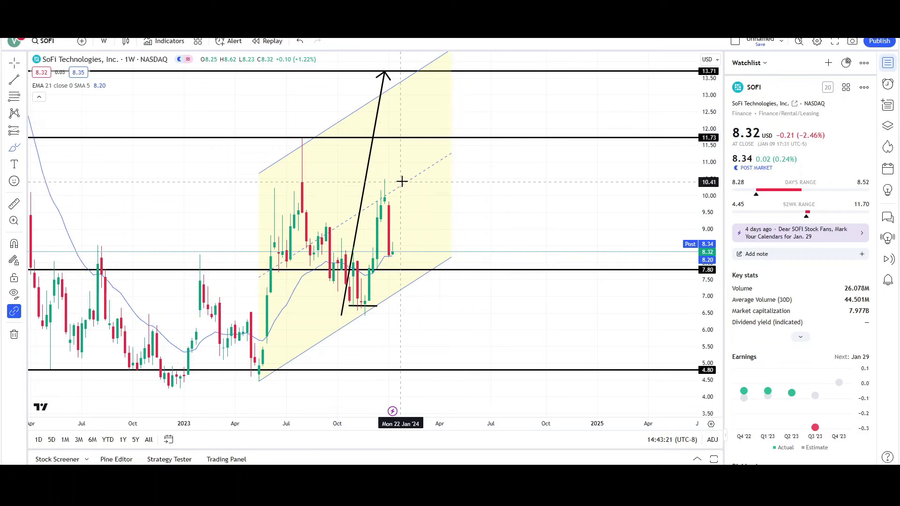
{"action": "left_click_drag", "start_coordinate": [402, 181], "coordinate": [381, 176]}
{"action": "left_click", "coordinate": [397, 43]}
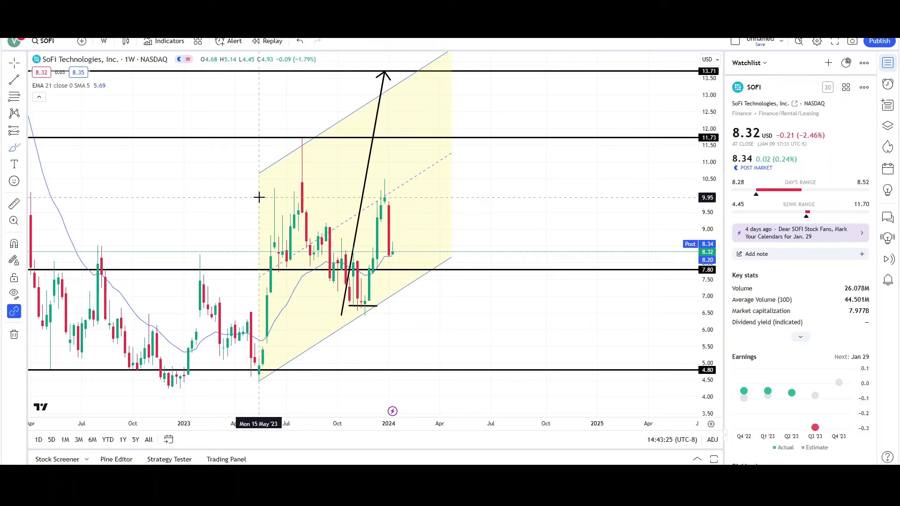
Sketch and delete more red marks: strokes near 10, curve at highs, circle near 8.2, path 7.80–11.73.
{"action": "left_click_drag", "start_coordinate": [258, 197], "coordinate": [424, 204]}
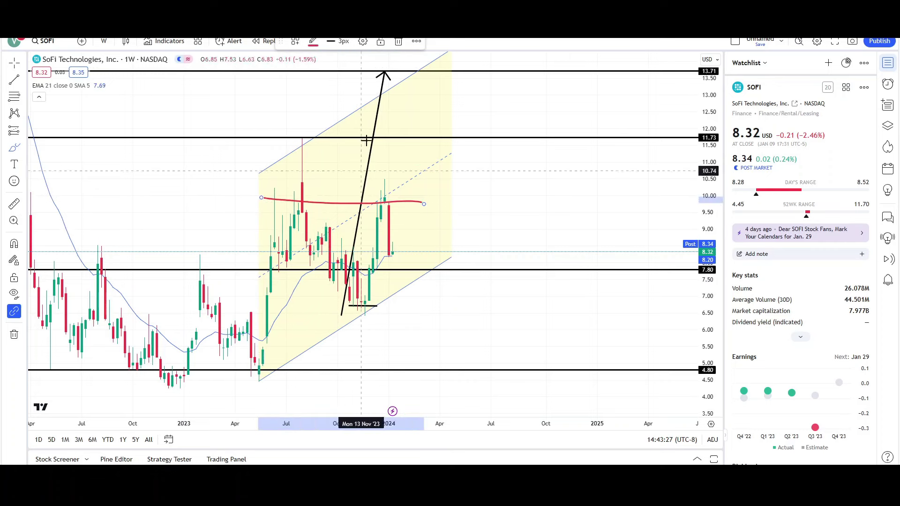
{"action": "left_click", "coordinate": [399, 41]}
{"action": "left_click_drag", "start_coordinate": [242, 197], "coordinate": [479, 193]}
{"action": "left_click", "coordinate": [398, 42]}
{"action": "mouse_move", "coordinate": [354, 128]}
{"action": "left_mouse_down"}
{"action": "mouse_move", "coordinate": [386, 199]}
{"action": "mouse_move", "coordinate": [400, 156]}
{"action": "left_mouse_up"}
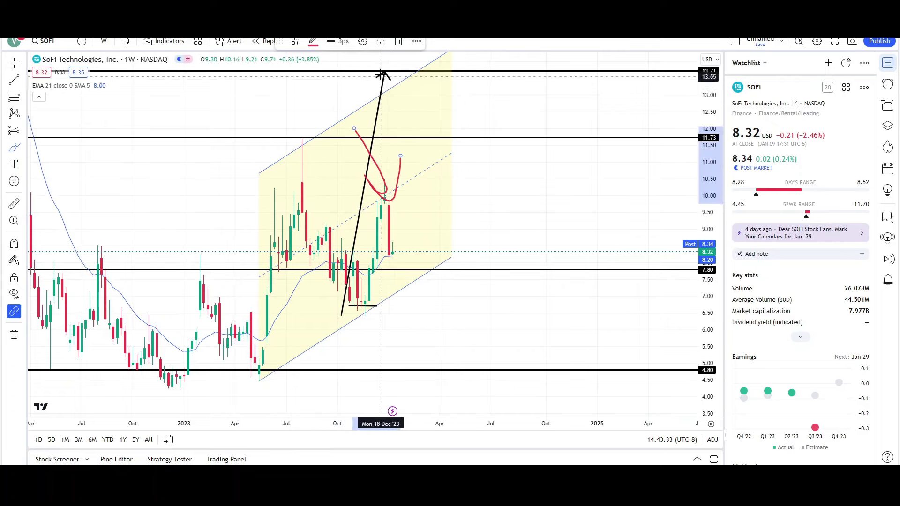
{"action": "left_click", "coordinate": [399, 42]}
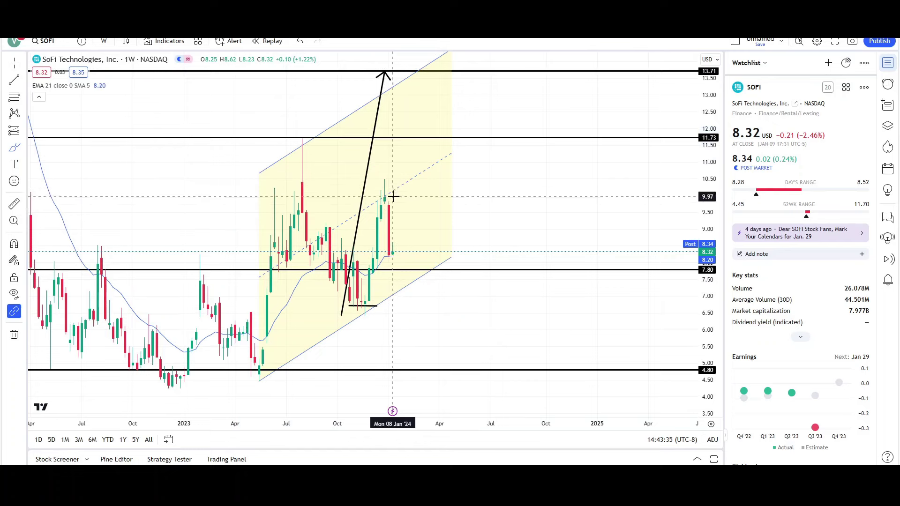
{"action": "left_click_drag", "start_coordinate": [408, 253], "coordinate": [377, 271]}
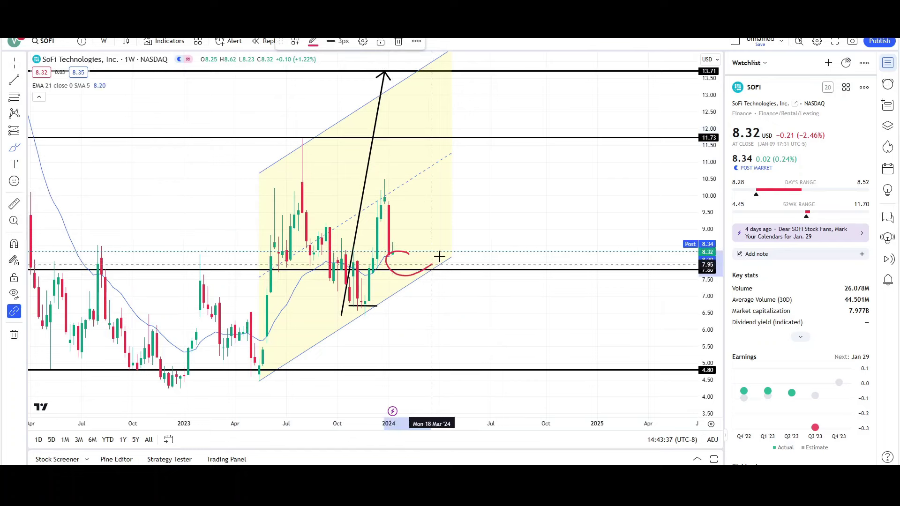
{"action": "left_click", "coordinate": [399, 42]}
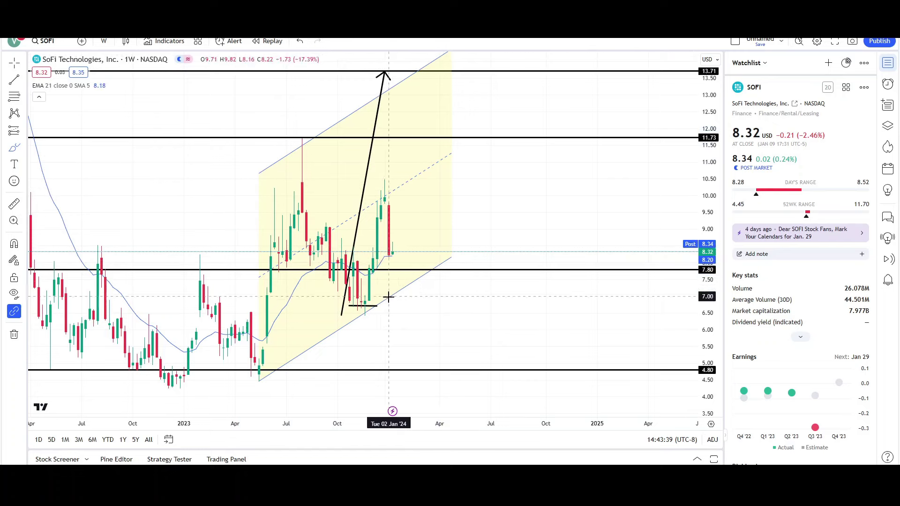
{"action": "mouse_move", "coordinate": [401, 270]}
{"action": "left_mouse_down"}
{"action": "mouse_move", "coordinate": [446, 137]}
{"action": "mouse_move", "coordinate": [475, 196]}
{"action": "left_mouse_up"}
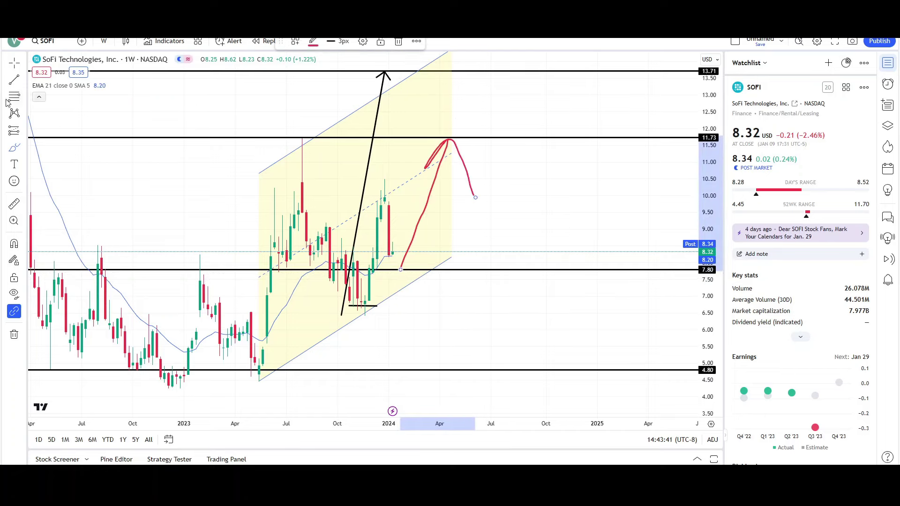
{"action": "left_click", "coordinate": [398, 42]}
{"action": "scroll", "coordinate": [396, 218], "scroll_direction": "down", "scroll_amount": 2}
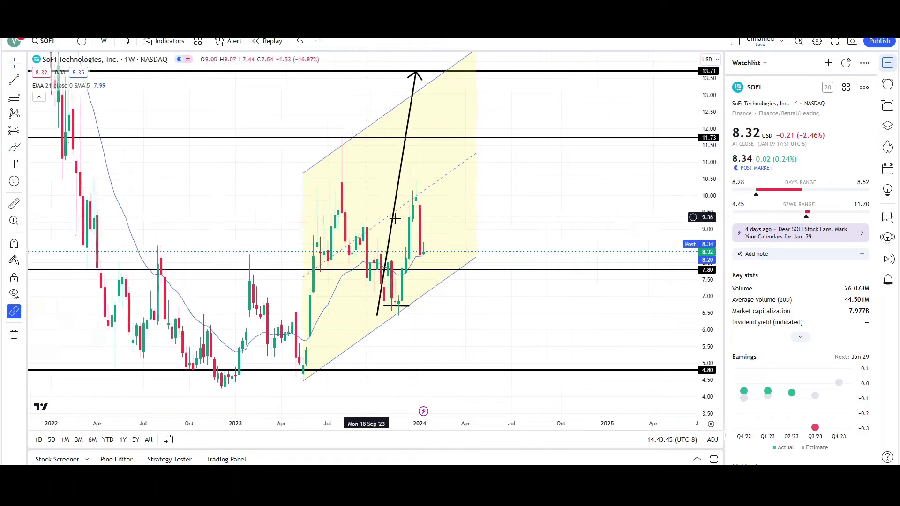
{"action": "scroll", "coordinate": [646, 197], "scroll_direction": "down", "scroll_amount": 2}
{"action": "scroll", "coordinate": [679, 267], "scroll_direction": "down", "scroll_amount": 2}
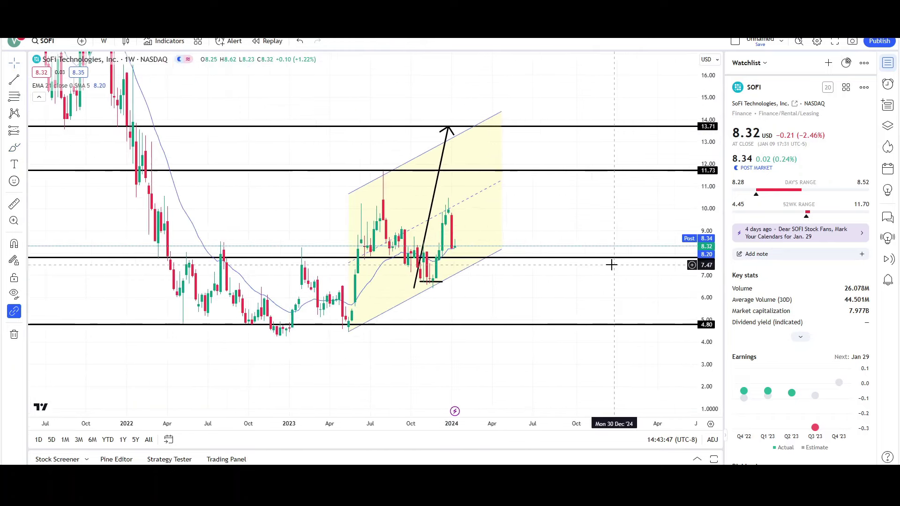
{"action": "left_click_drag", "start_coordinate": [707, 255], "coordinate": [675, 143]}
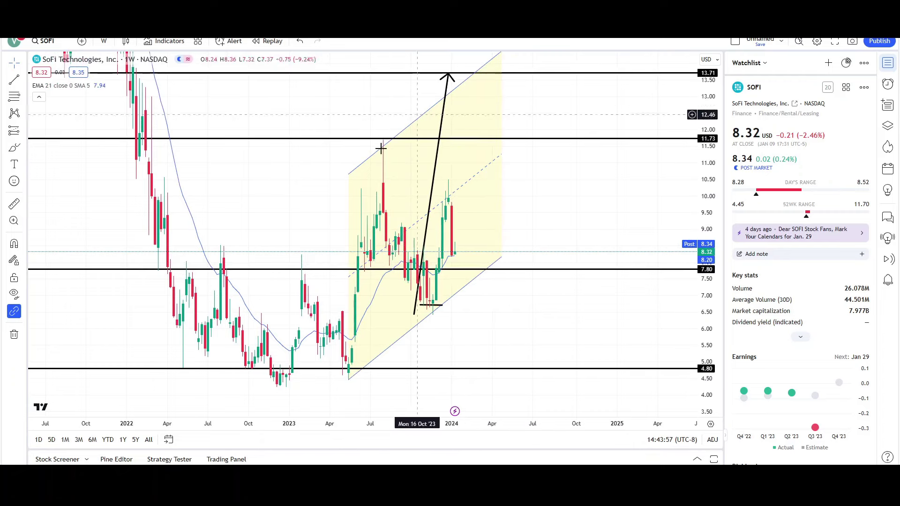
{"action": "left_click_drag", "start_coordinate": [704, 186], "coordinate": [580, 262]}
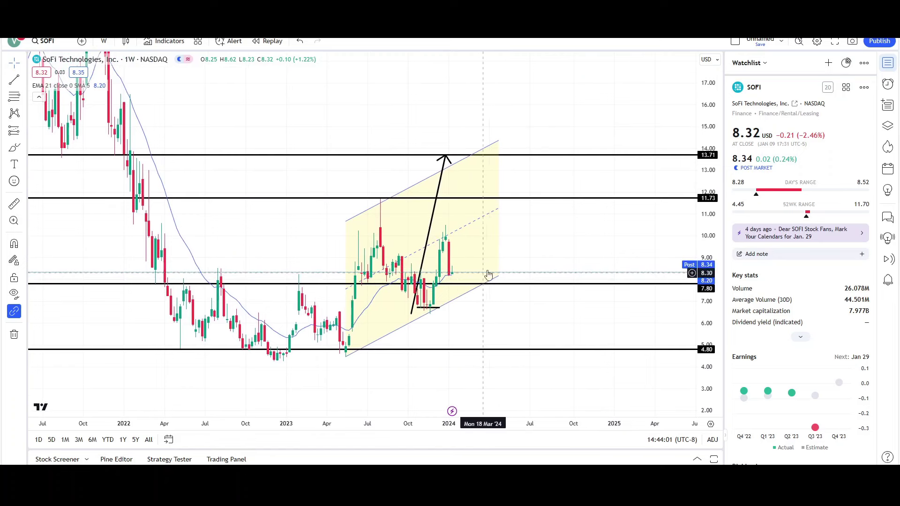